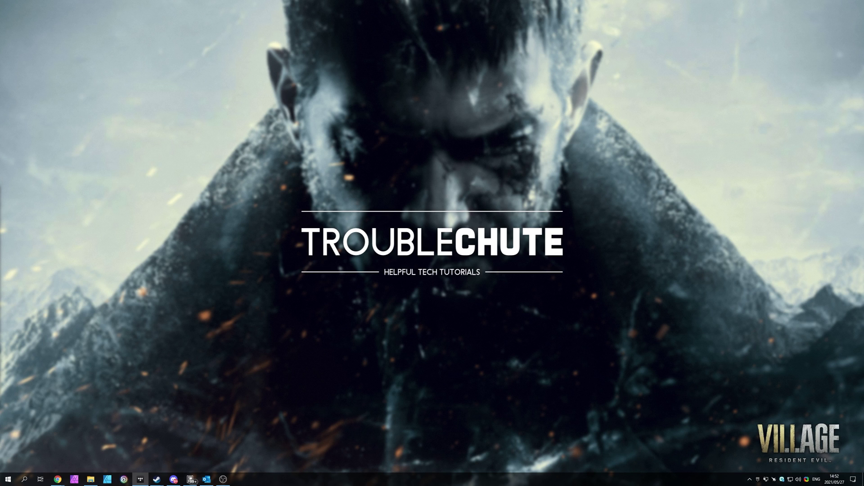
- Open the Start menu from the taskbar
{"action": "left_click", "coordinate": [382, 354]}
- Search 'gpu' in Start and open Graphics settings
{"action": "key", "text": "super"}
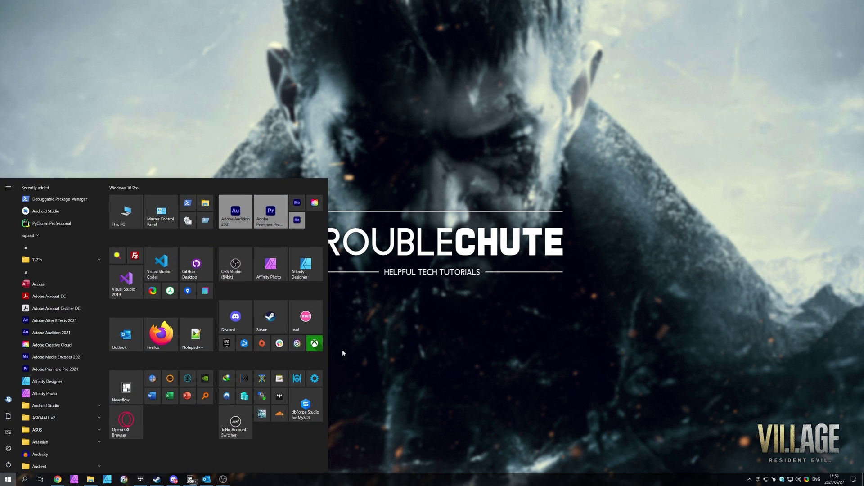
{"action": "type", "text": "gpu"}
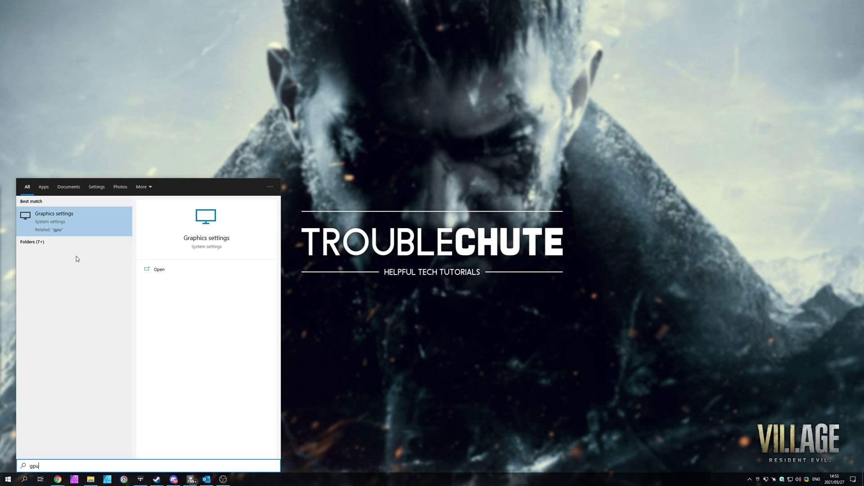
{"action": "left_click", "coordinate": [69, 222]}
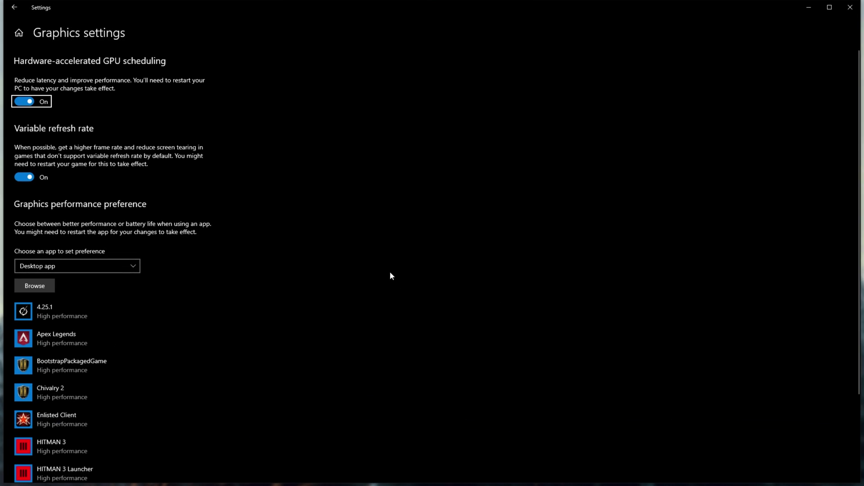
{"action": "left_click", "coordinate": [26, 209]}
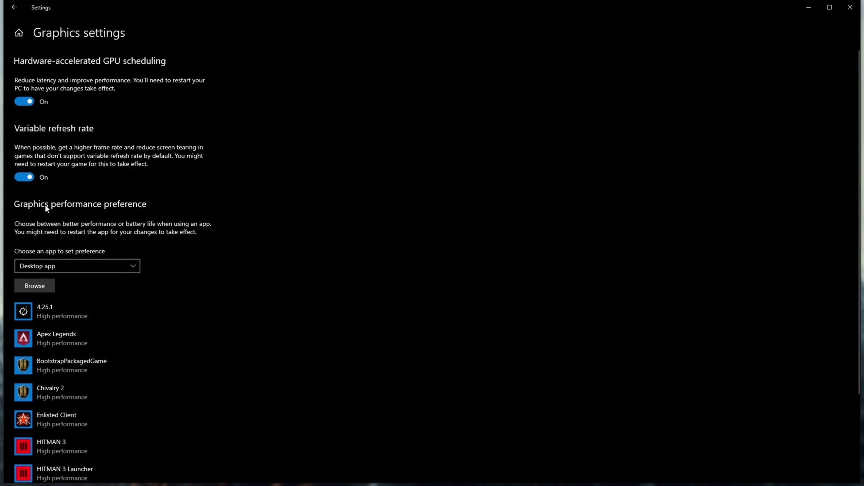
- Keep Desktop app as the app type and browse to the BIOHAZARD VILLAGE folder containing re8.exe
{"action": "left_click", "coordinate": [98, 266]}
{"action": "left_click", "coordinate": [97, 267]}
{"action": "scroll", "coordinate": [100, 270], "scroll_direction": "down", "scroll_amount": 1}
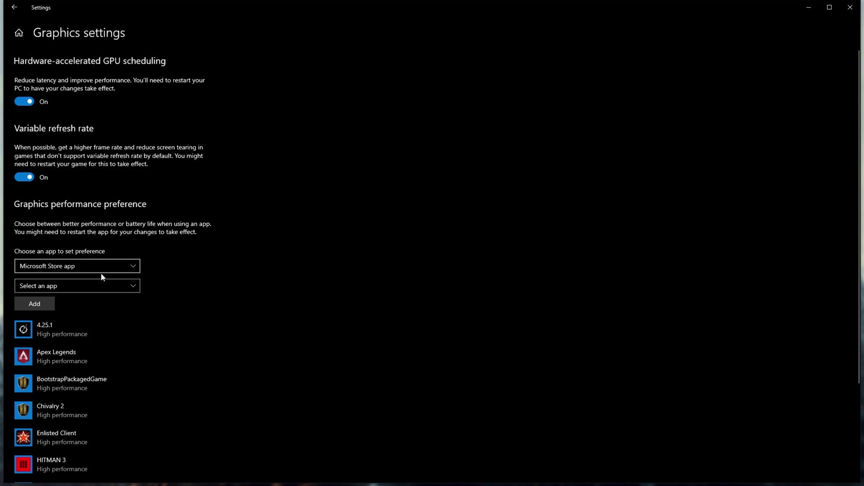
{"action": "scroll", "coordinate": [102, 276], "scroll_direction": "up", "scroll_amount": 1}
{"action": "scroll", "coordinate": [159, 281], "scroll_direction": "down", "scroll_amount": 3}
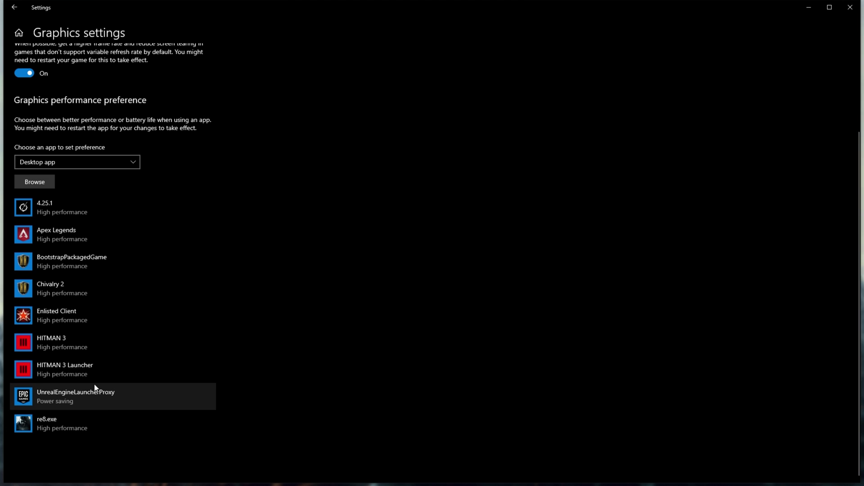
{"action": "left_click", "coordinate": [33, 182]}
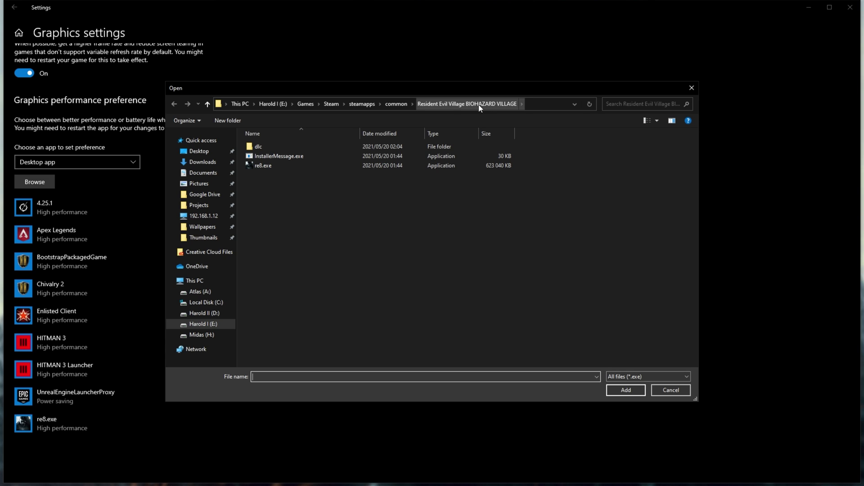
- Add re8.exe, set its graphics preference to High performance, and close Settings
{"action": "left_click", "coordinate": [343, 166]}
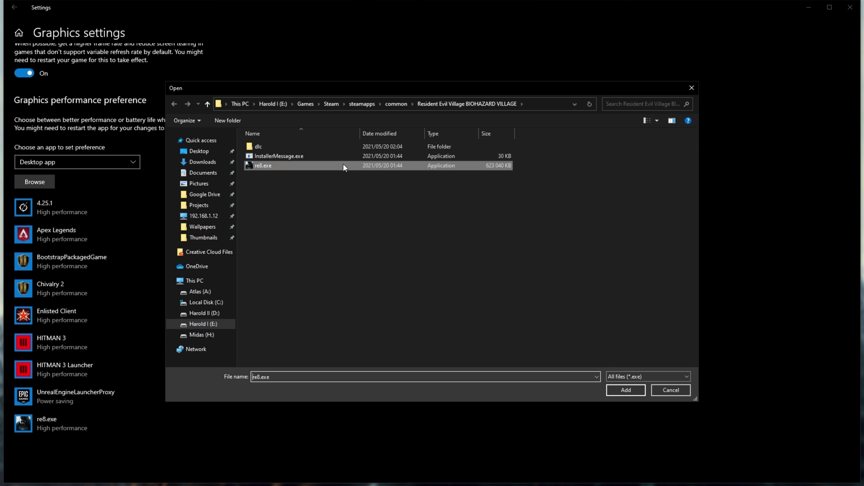
{"action": "left_click", "coordinate": [626, 391]}
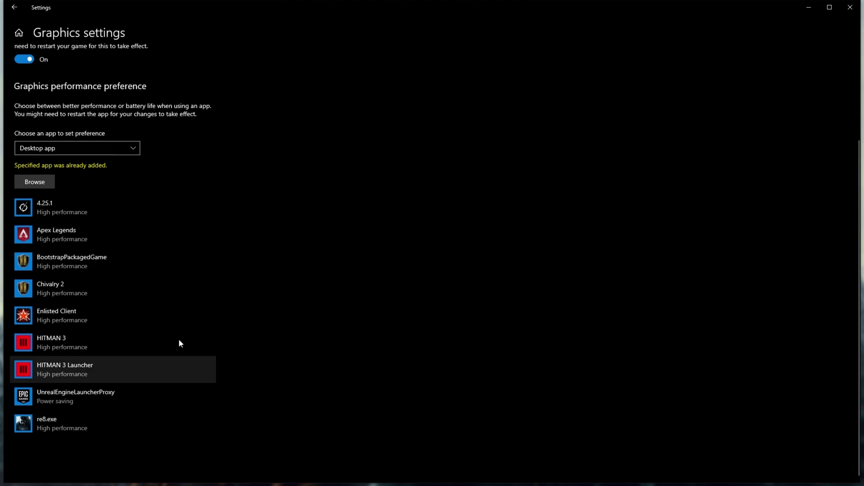
{"action": "left_click", "coordinate": [78, 429]}
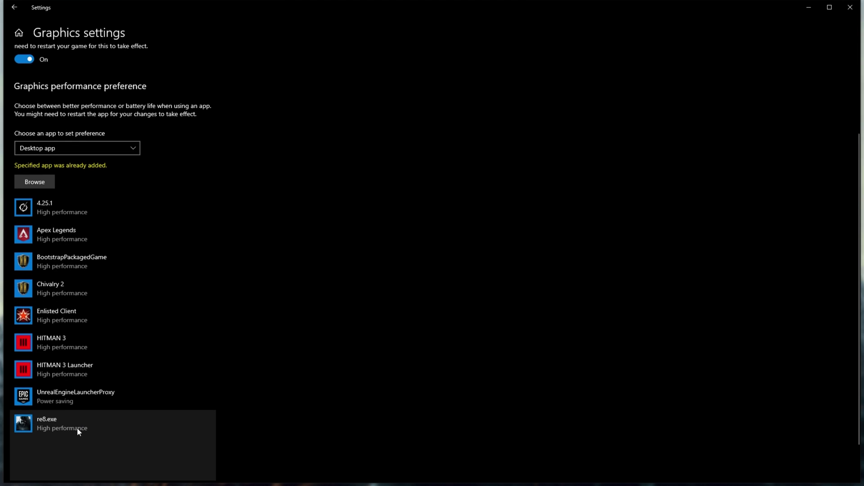
{"action": "left_click", "coordinate": [136, 423]}
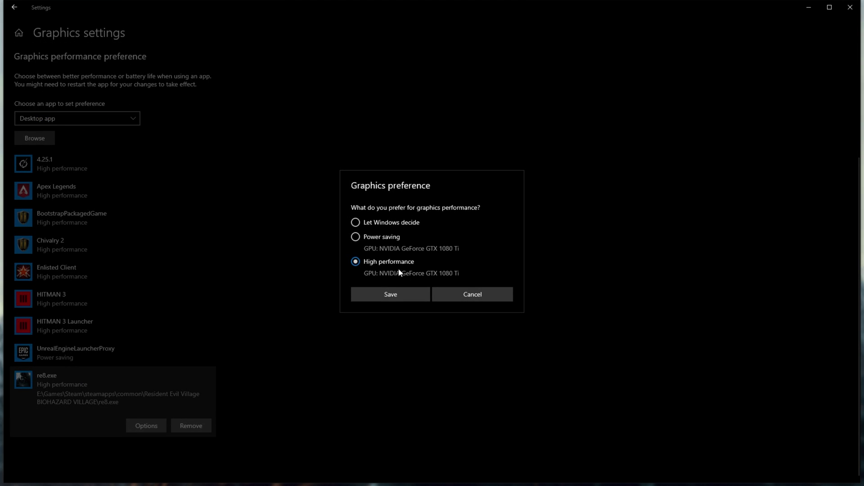
{"action": "left_click", "coordinate": [394, 293]}
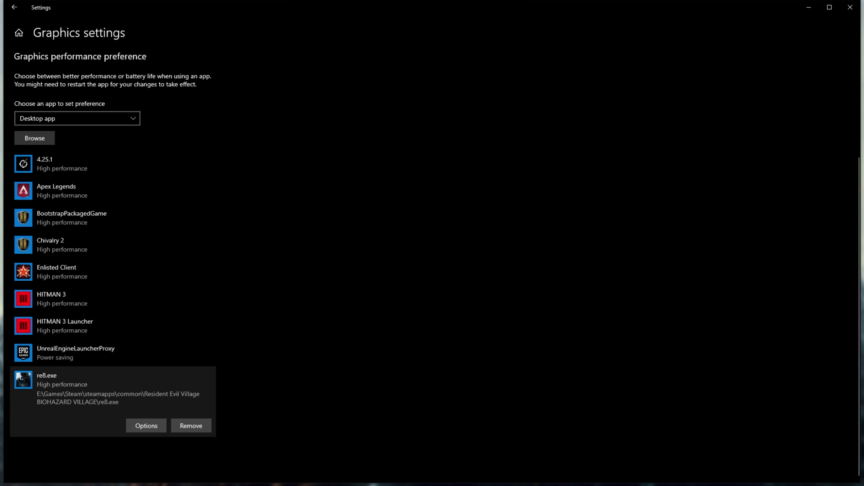
{"action": "left_click", "coordinate": [850, 8]}
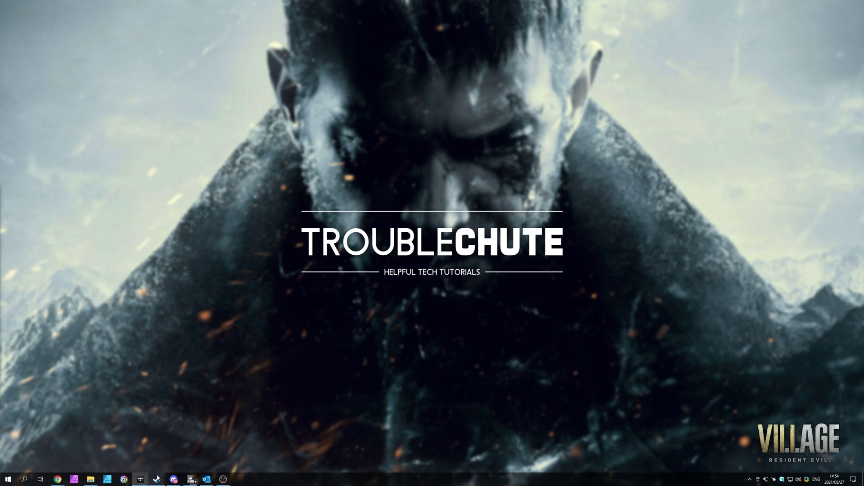
{"action": "mouse_move", "coordinate": [157, 480]}
{"action": "left_click", "coordinate": [135, 443]}
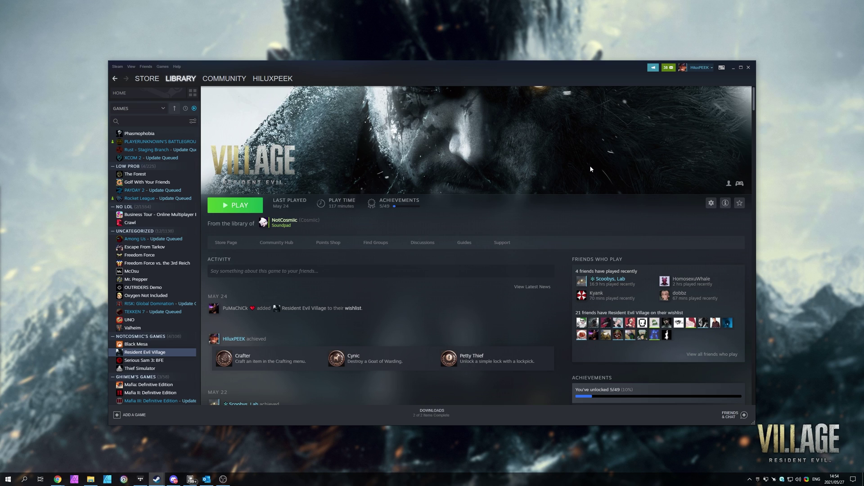
{"action": "left_click", "coordinate": [733, 69]}
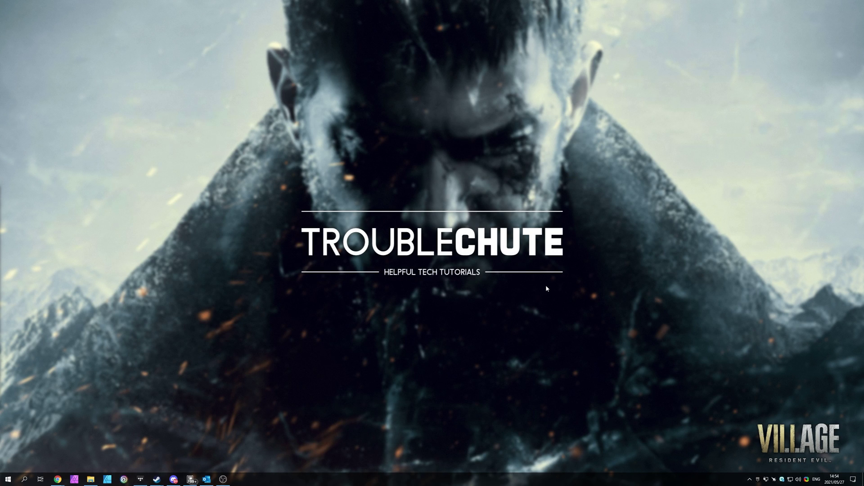
- Open Windows Update via an 'update' search, confirm the PC is up to date with 21H1 noted, then minimize Settings
{"action": "key", "text": "super"}
{"action": "type", "text": "update"}
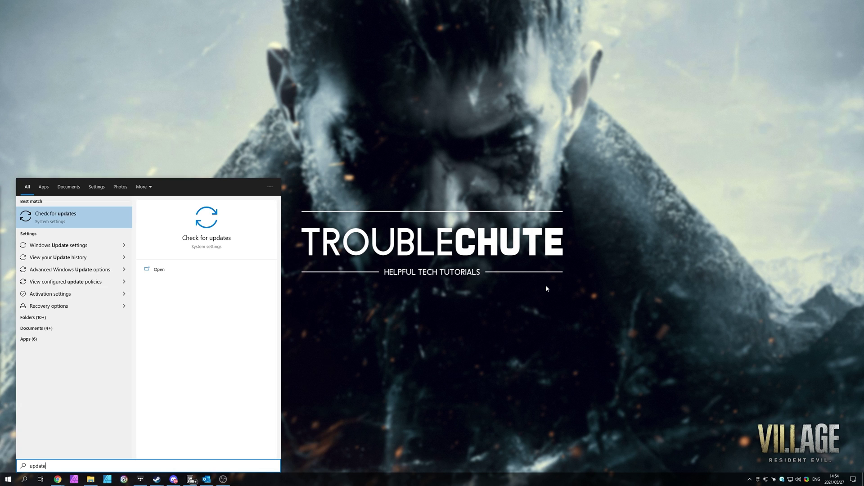
{"action": "key", "text": "Return"}
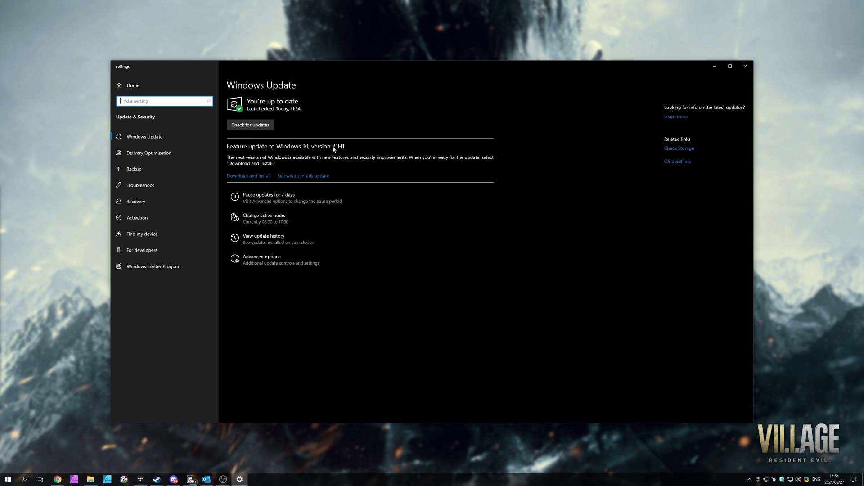
{"action": "left_click_drag", "start_coordinate": [227, 157], "coordinate": [396, 172]}
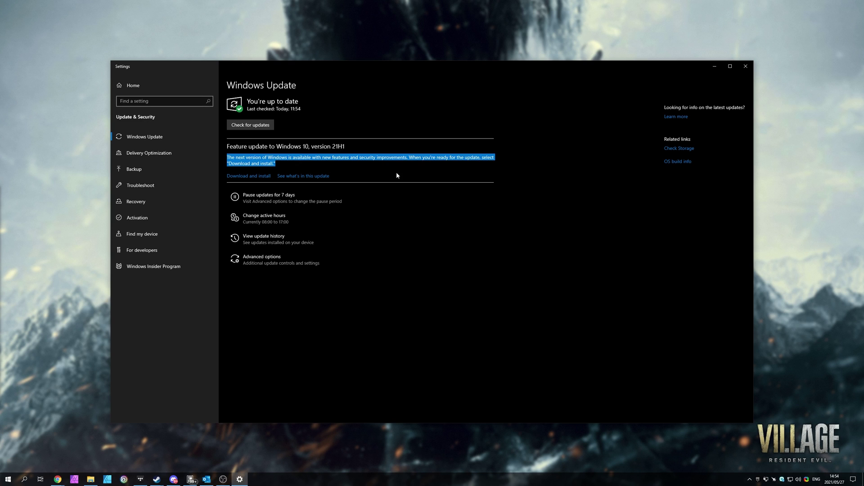
{"action": "left_click", "coordinate": [626, 113]}
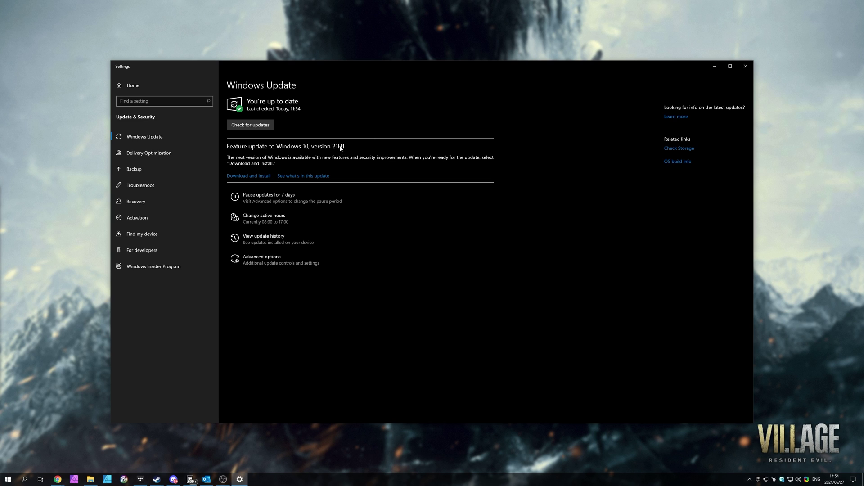
{"action": "left_click", "coordinate": [715, 68]}
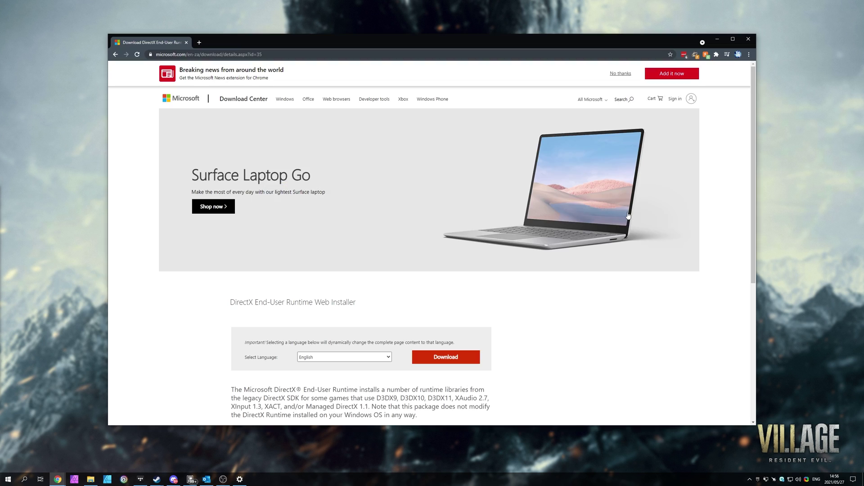
- Review the D3DX9, D3DX10 and D3DX11 runtime notes, then download and run dxwebsetup.exe
{"action": "scroll", "coordinate": [511, 221], "scroll_direction": "down", "scroll_amount": 1}
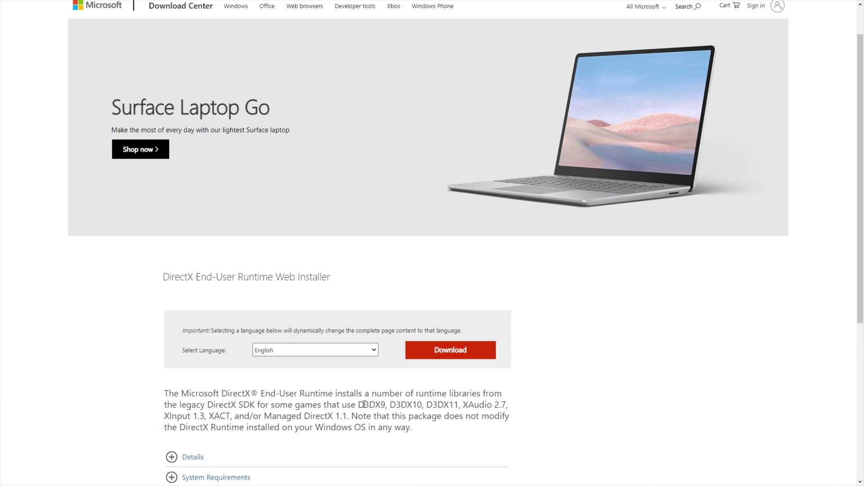
{"action": "double_click", "coordinate": [365, 404]}
{"action": "double_click", "coordinate": [402, 404]}
{"action": "left_click", "coordinate": [445, 408]}
{"action": "double_click", "coordinate": [445, 407]}
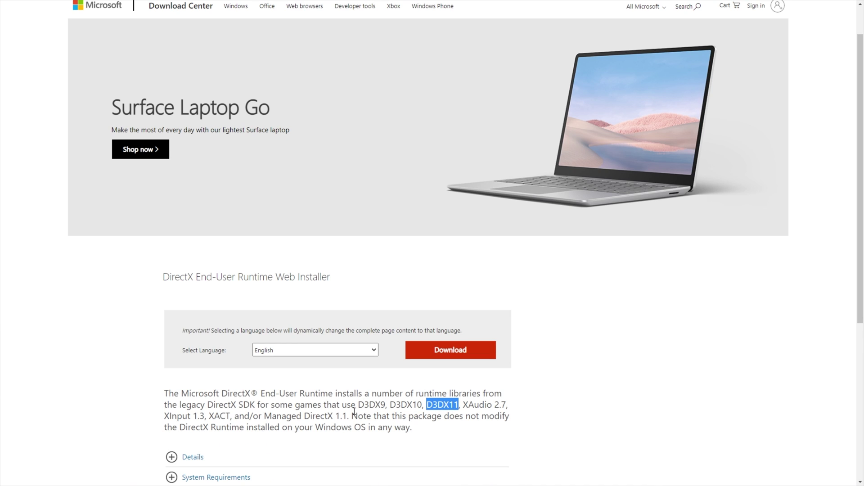
{"action": "left_click", "coordinate": [417, 352]}
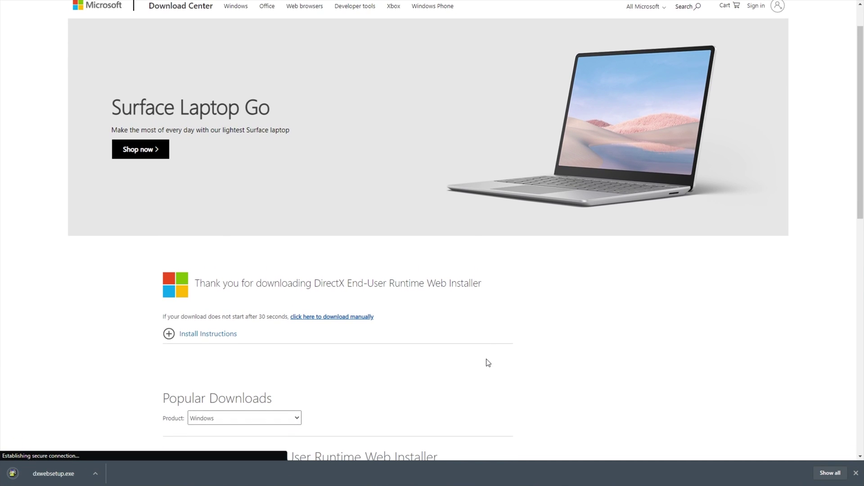
{"action": "left_click", "coordinate": [66, 481]}
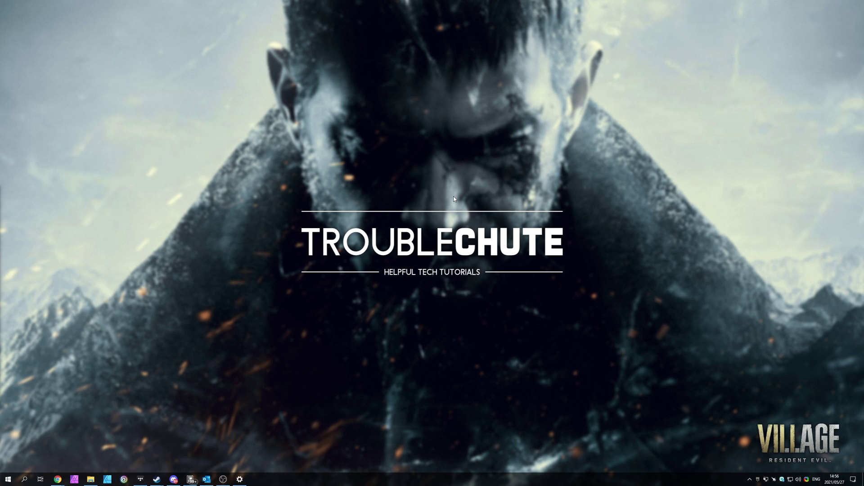
- Launch the DirectX Diagnostic Tool with a 'dxdiag' search
{"action": "key", "text": "super"}
{"action": "type", "text": "dx"}
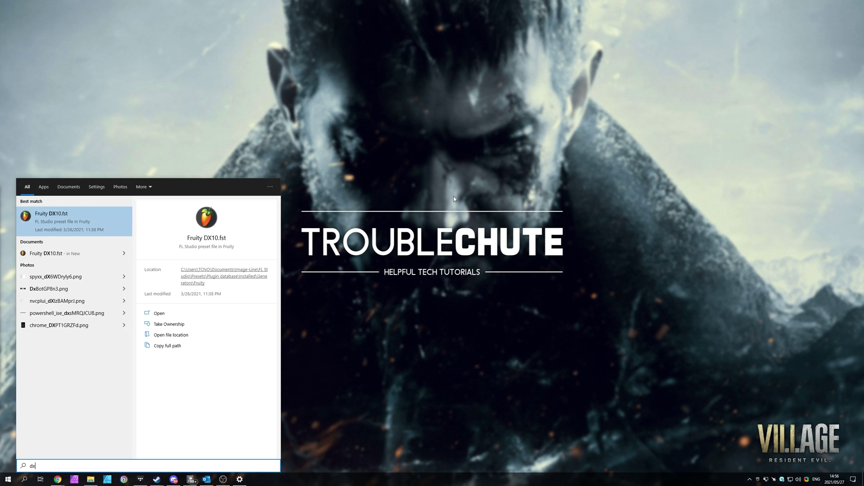
{"action": "type", "text": "diag"}
{"action": "key", "text": "Return"}
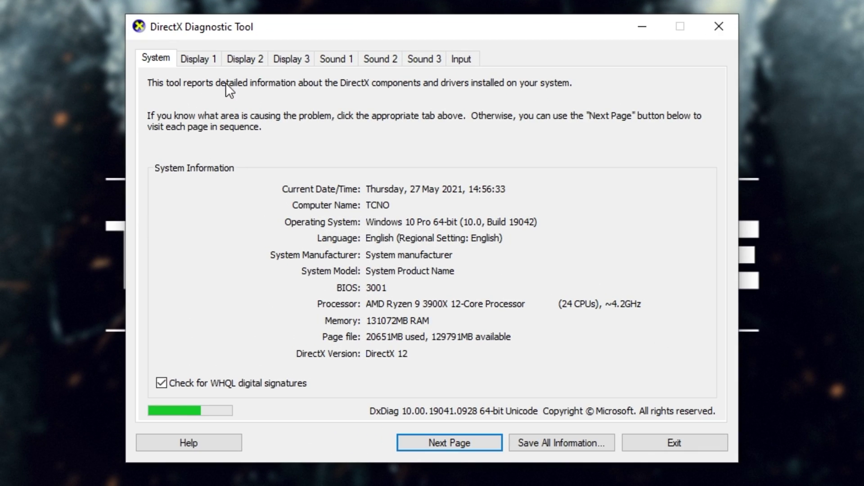
- Check the Display 1 tab for the GTX 1080 Ti with no problems, then exit dxdiag
{"action": "left_click", "coordinate": [201, 65]}
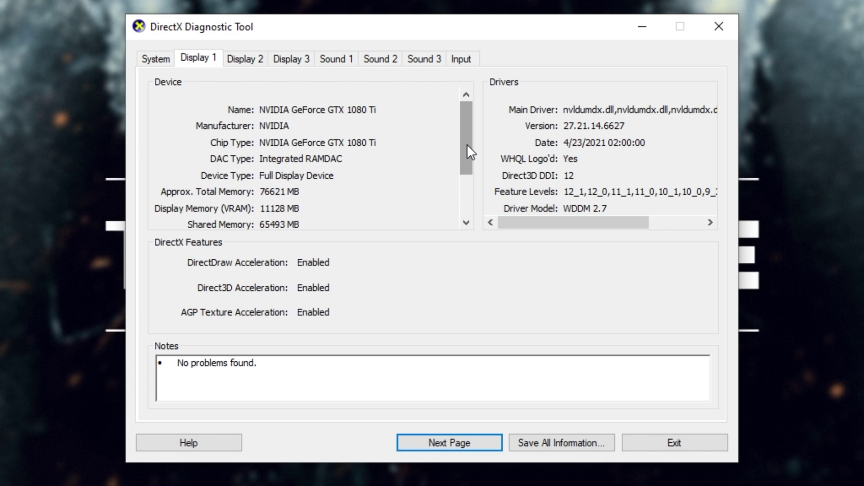
{"action": "left_click_drag", "start_coordinate": [466, 145], "coordinate": [514, 191]}
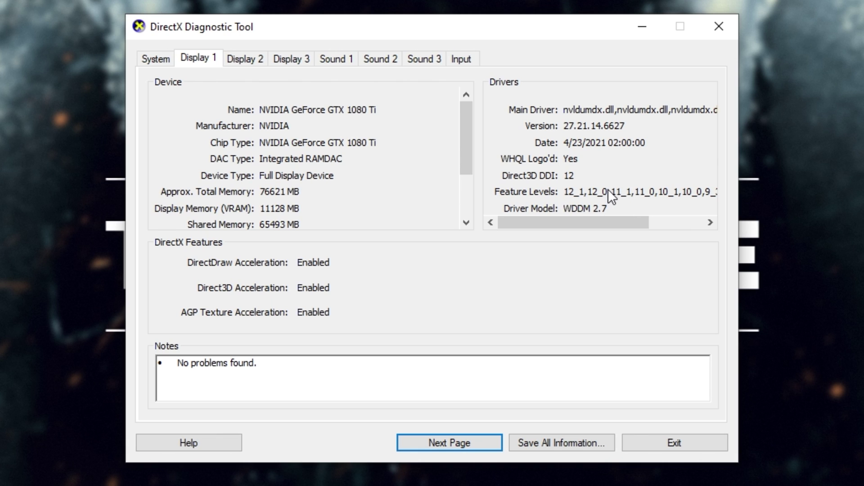
{"action": "left_click", "coordinate": [701, 446]}
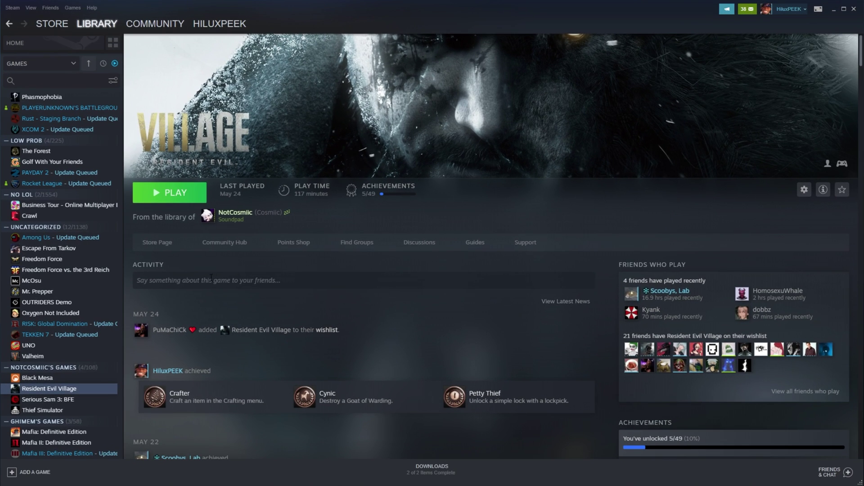
- Verify the integrity of Resident Evil Village's game files from its Steam Properties, Local Files section
{"action": "right_click", "coordinate": [85, 388]}
{"action": "left_click", "coordinate": [107, 443]}
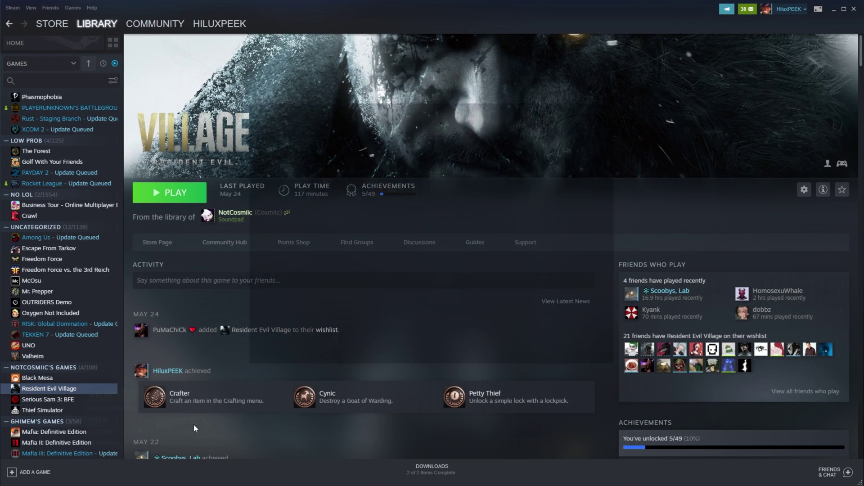
{"action": "left_click", "coordinate": [279, 166]}
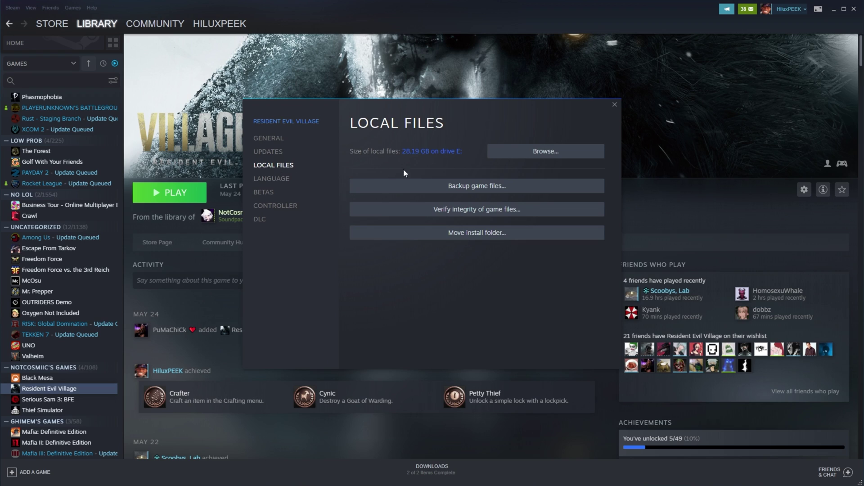
{"action": "left_click", "coordinate": [506, 211]}
{"action": "left_click", "coordinate": [624, 116]}
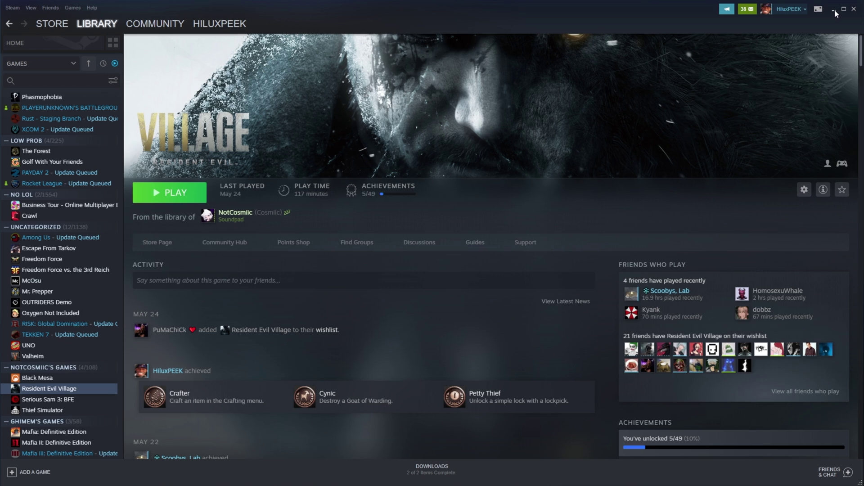